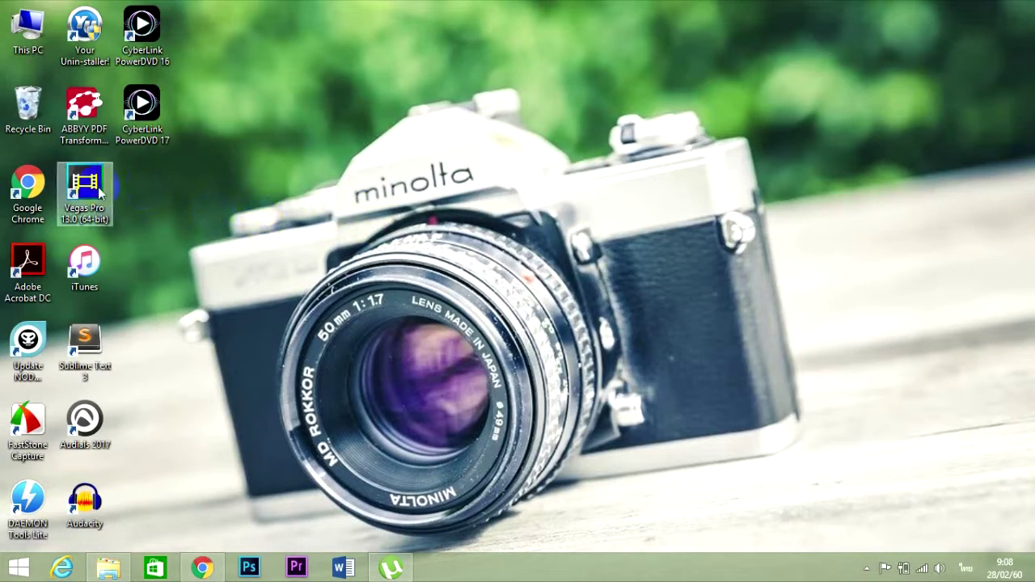
# Launch Vegas Pro 13.0 and display the audio settings in its preferences
pyautogui.click(81, 167)
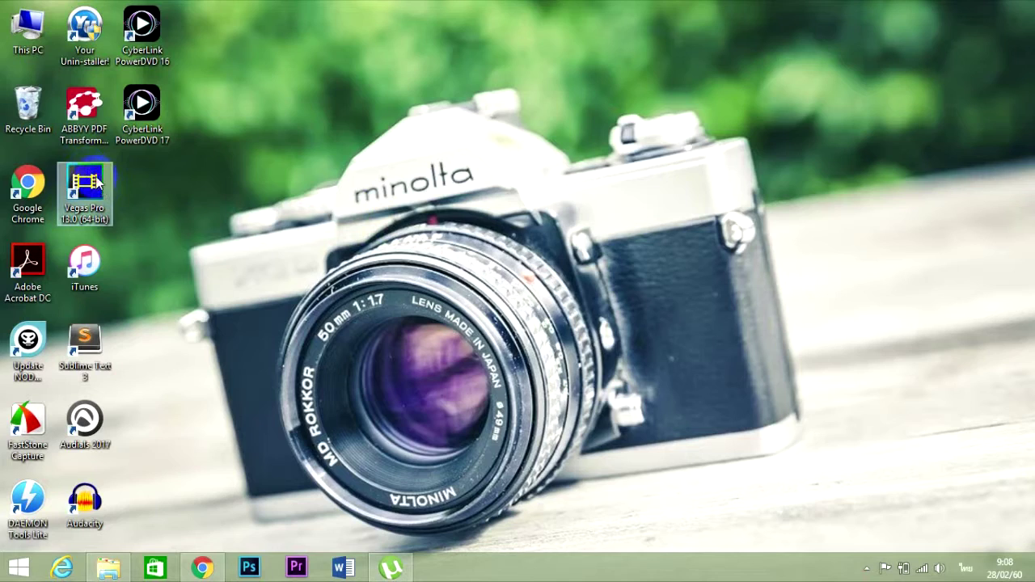
pyautogui.doubleClick(86, 186)
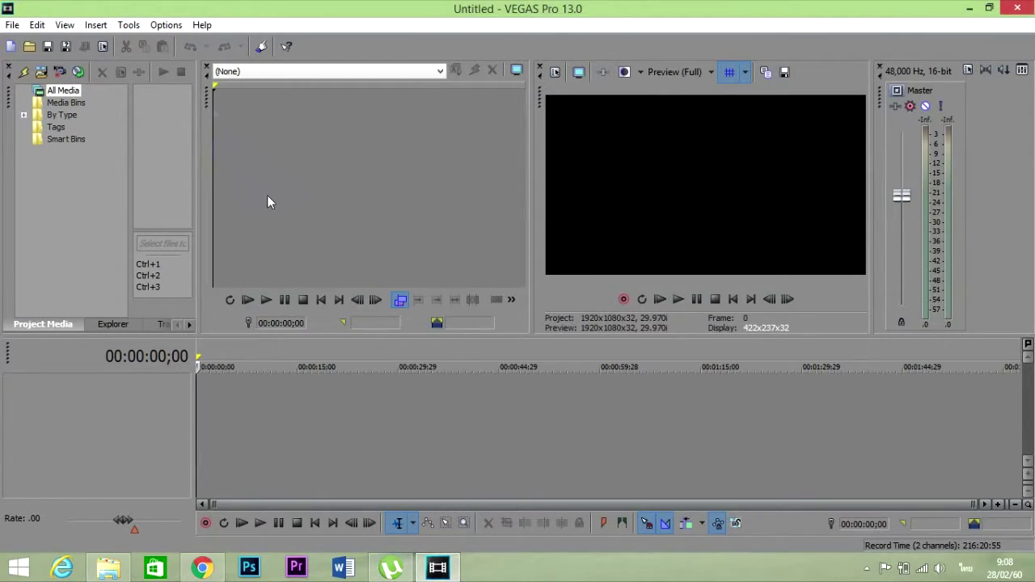
pyautogui.click(165, 25)
pyautogui.click(178, 511)
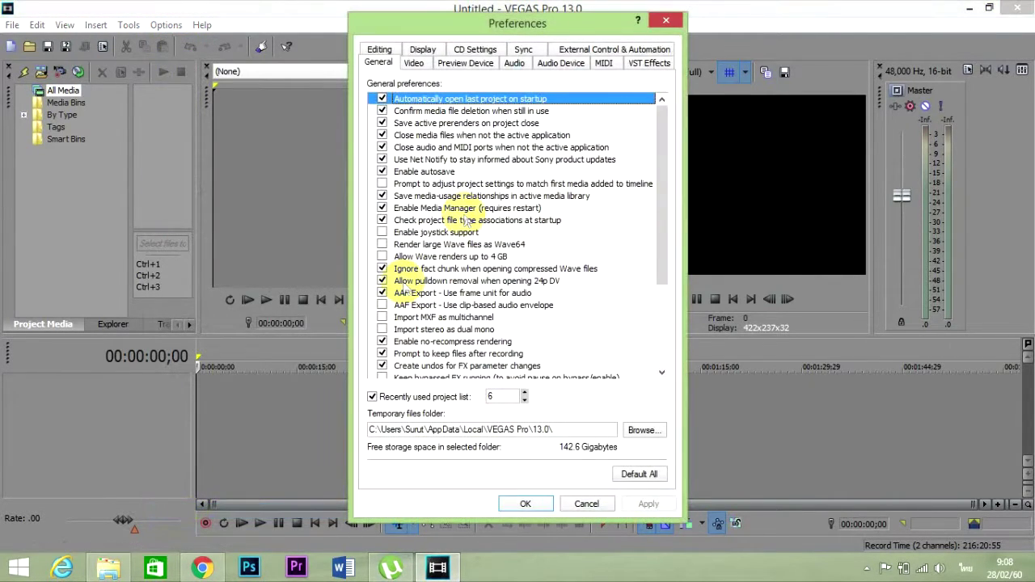
pyautogui.click(516, 63)
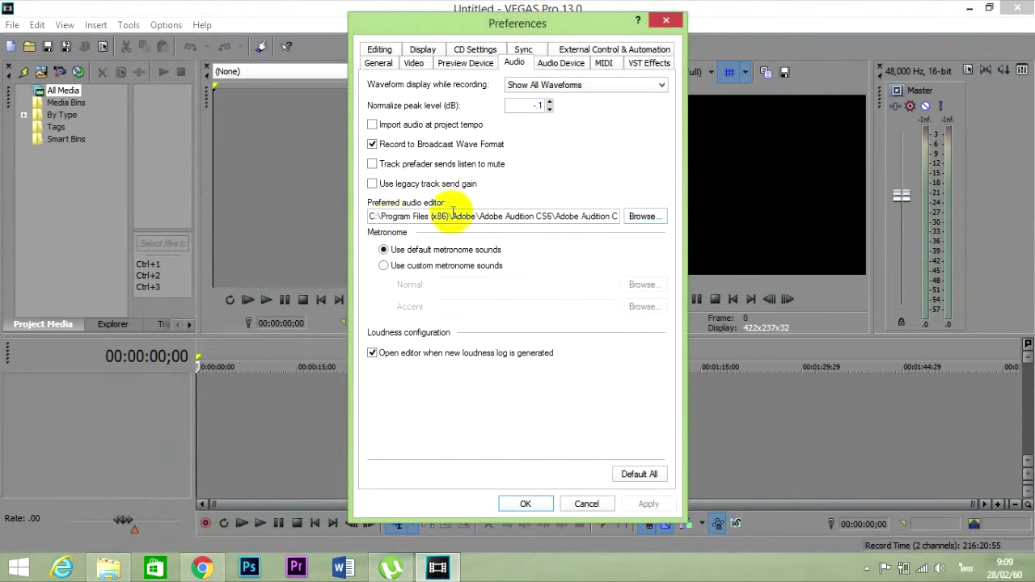
# Set the preferred audio editor to the Adobe Audition CS6 executable in C:\Program Files (x86)\Adobe\Adobe Audition CS6 and accept the preferences
pyautogui.click(644, 217)
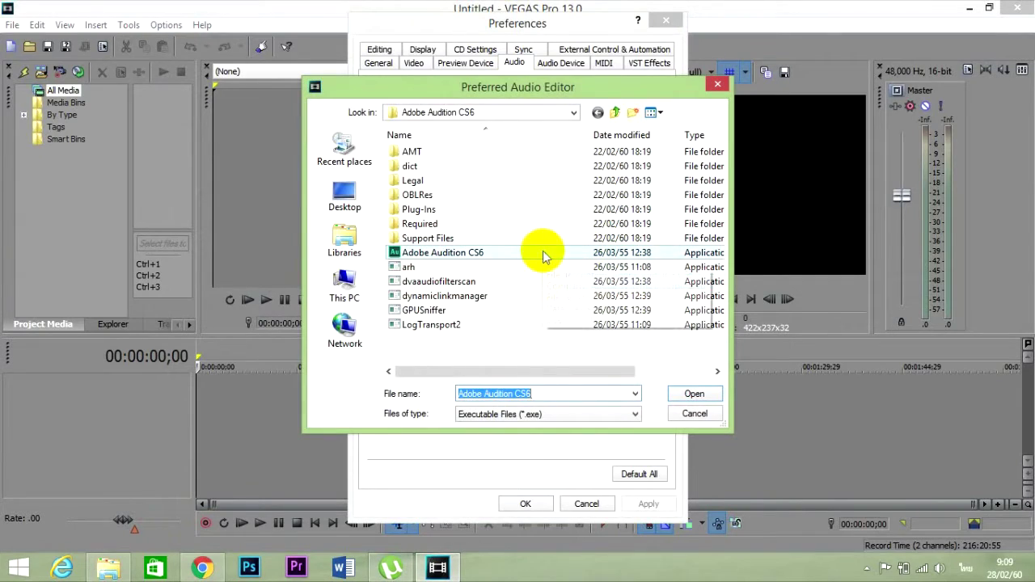
pyautogui.click(345, 285)
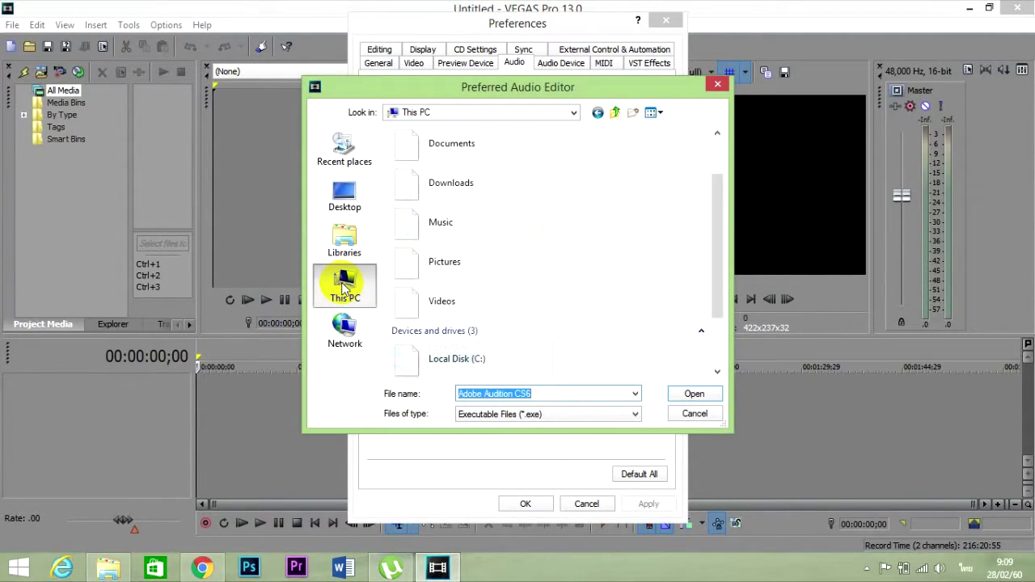
pyautogui.moveTo(721, 247); pyautogui.dragTo(718, 303)
pyautogui.doubleClick(493, 281)
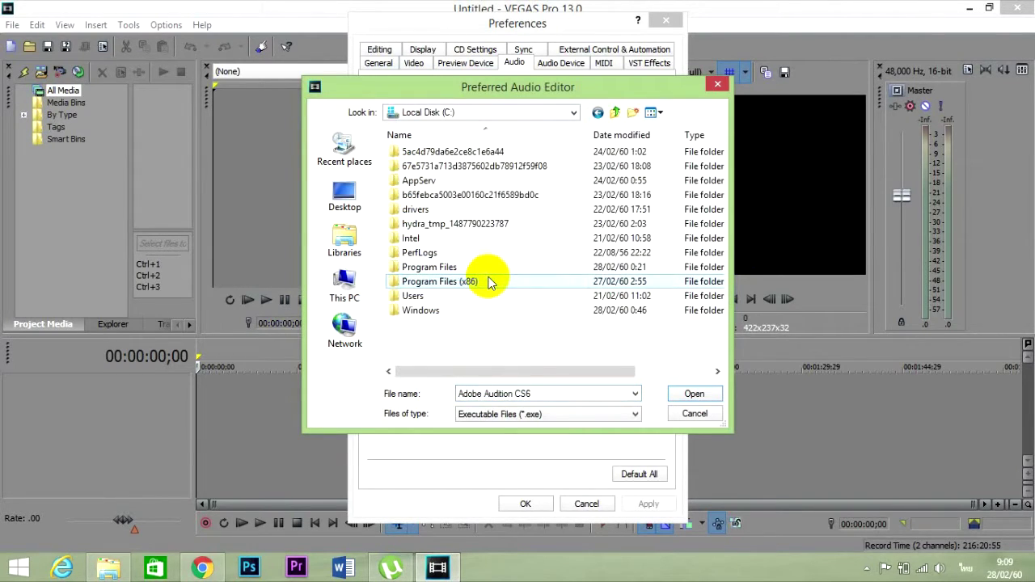
pyautogui.doubleClick(441, 283)
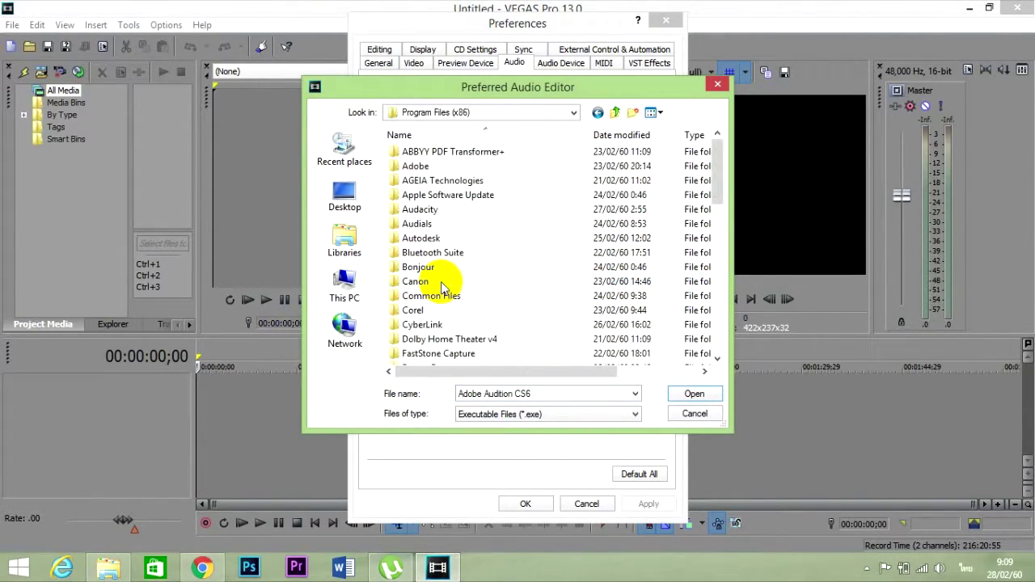
pyautogui.doubleClick(419, 166)
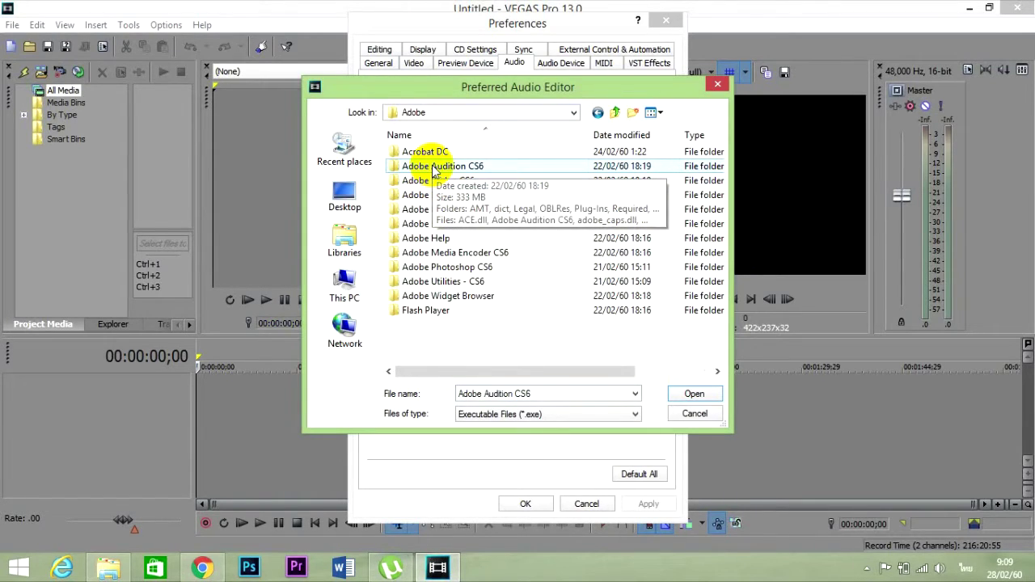
pyautogui.doubleClick(434, 168)
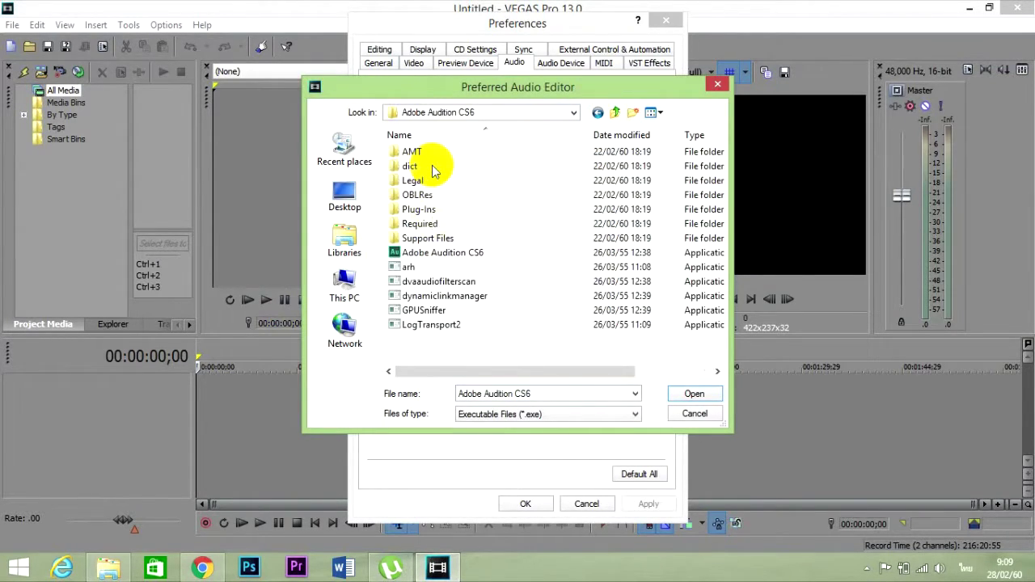
pyautogui.click(453, 252)
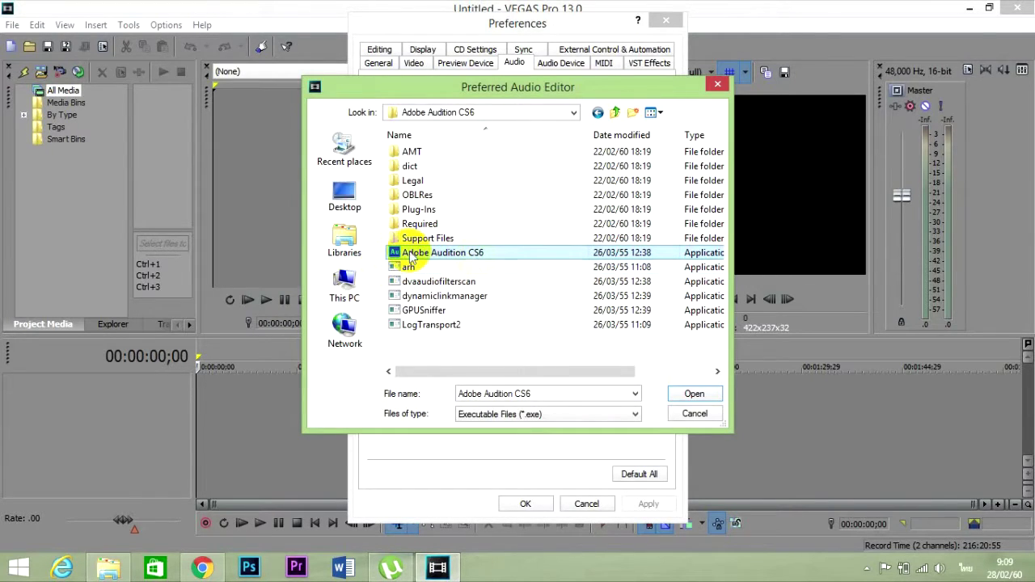
pyautogui.click(692, 395)
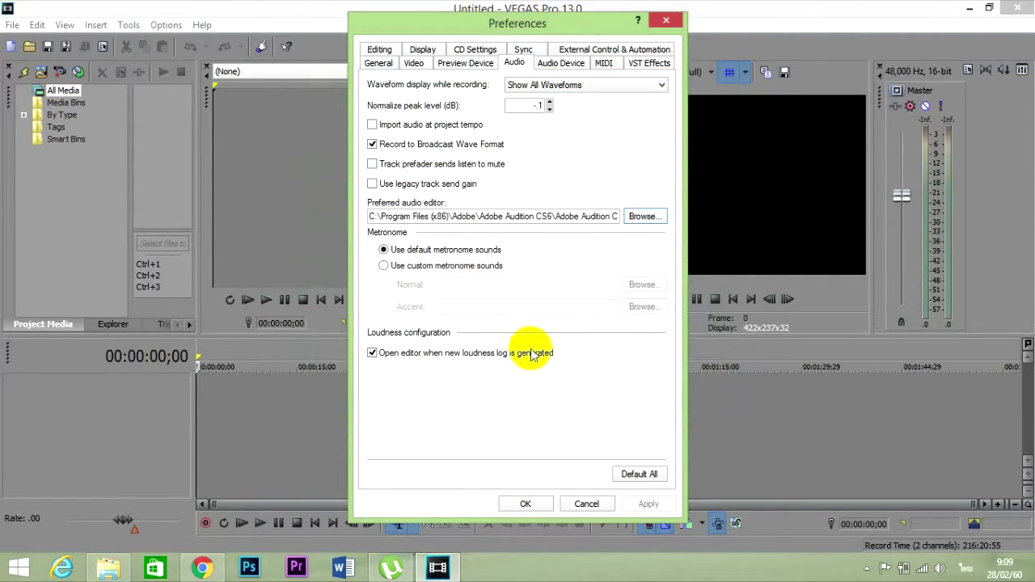
pyautogui.click(525, 504)
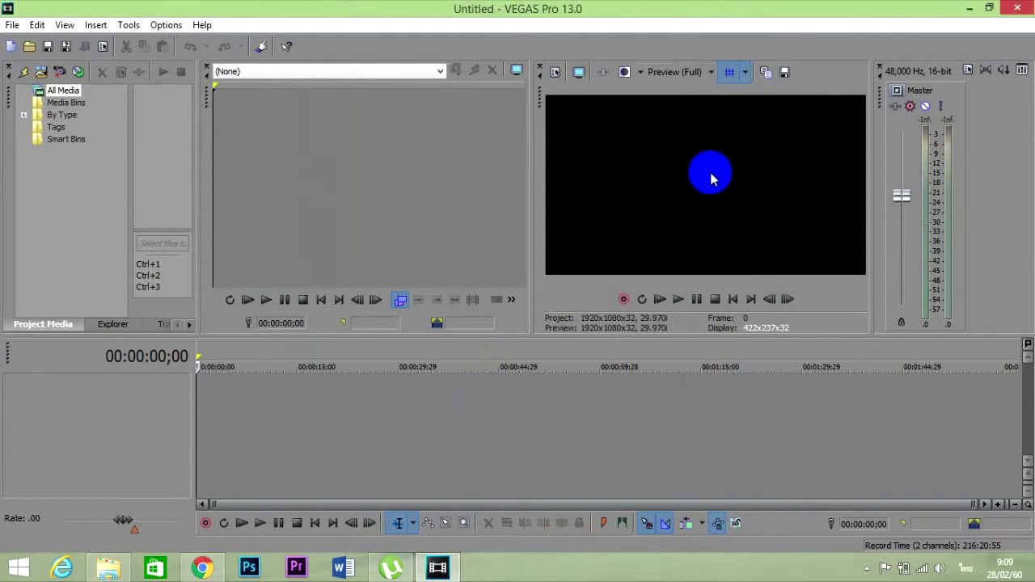
pyautogui.click(965, 9)
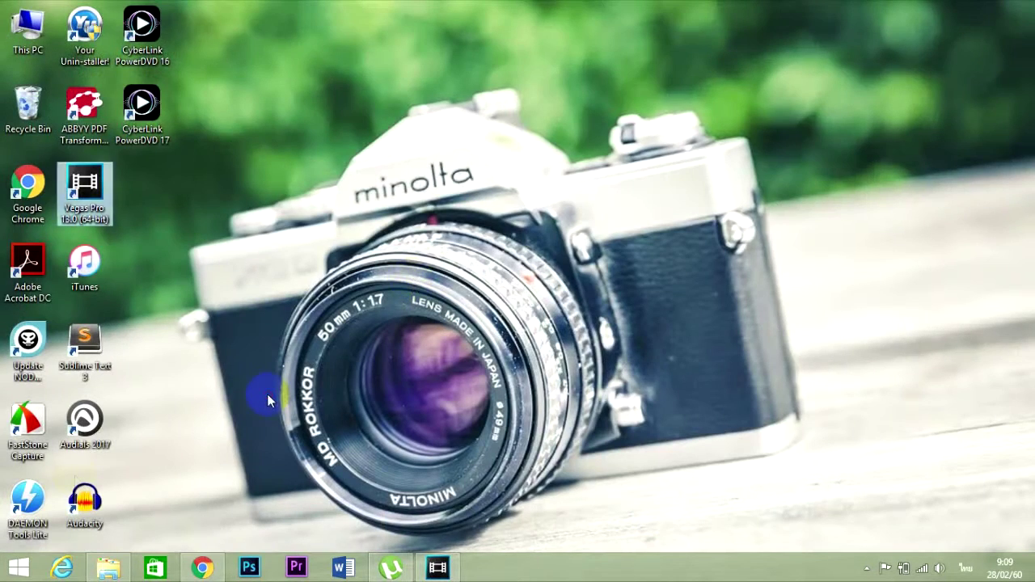
pyautogui.doubleClick(84, 495)
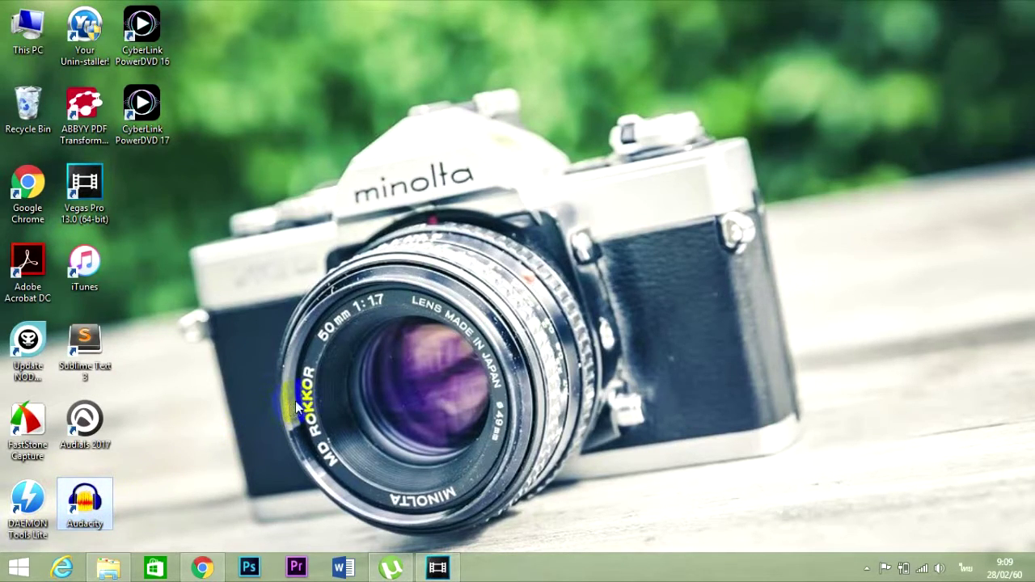
pyautogui.click(438, 567)
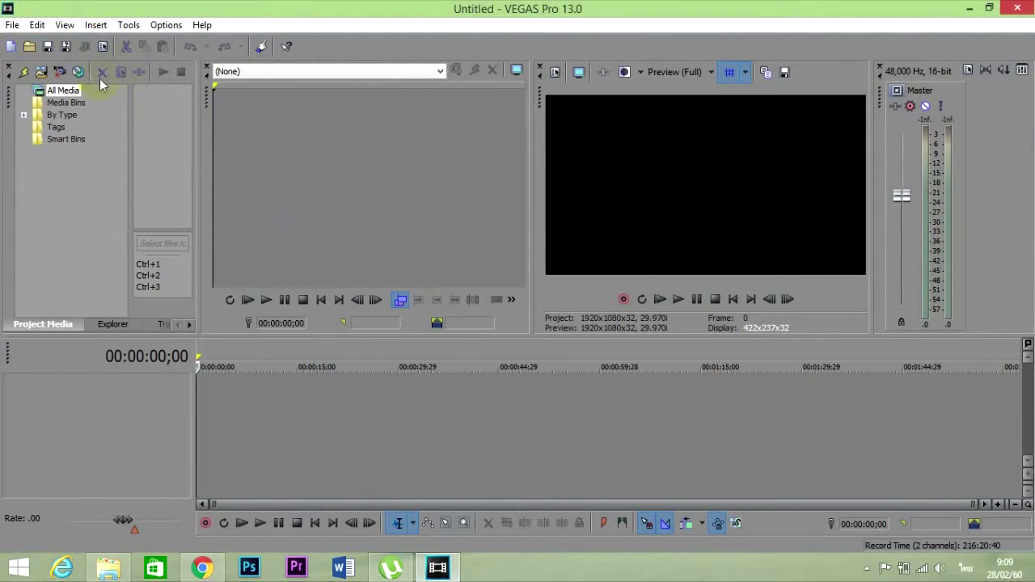
# Import the video file Video_2017-02-24_094709 from the Music folder into the project media
pyautogui.click(42, 73)
pyautogui.click(69, 263)
pyautogui.scroll(-4, 258, 287)
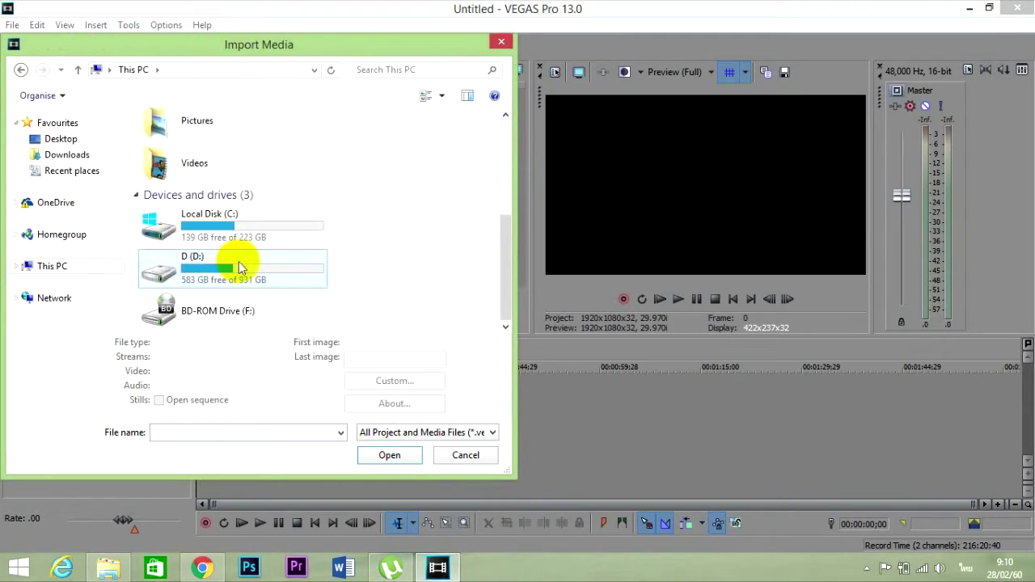
pyautogui.scroll(2, 224, 154)
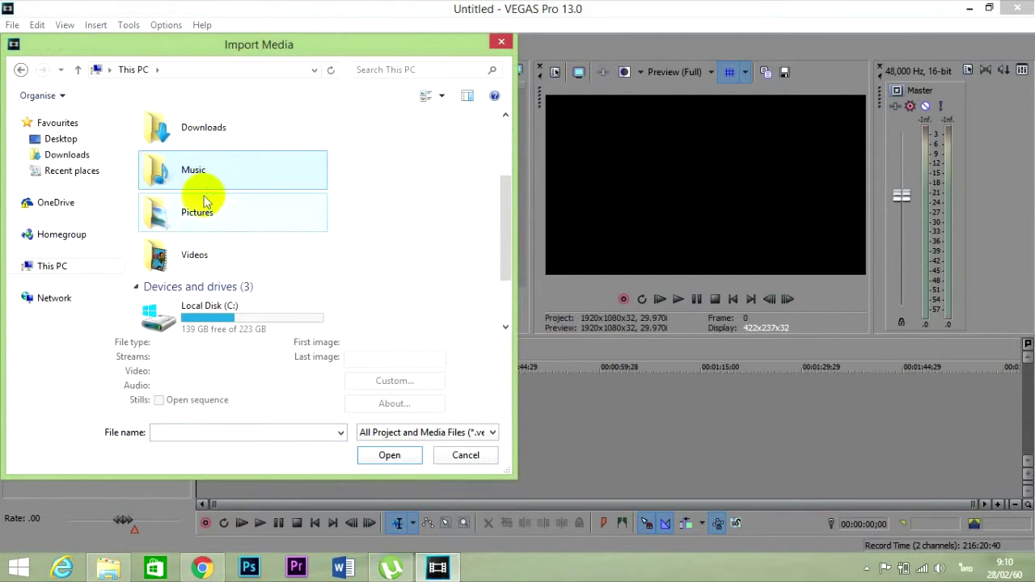
pyautogui.doubleClick(241, 172)
pyautogui.click(217, 186)
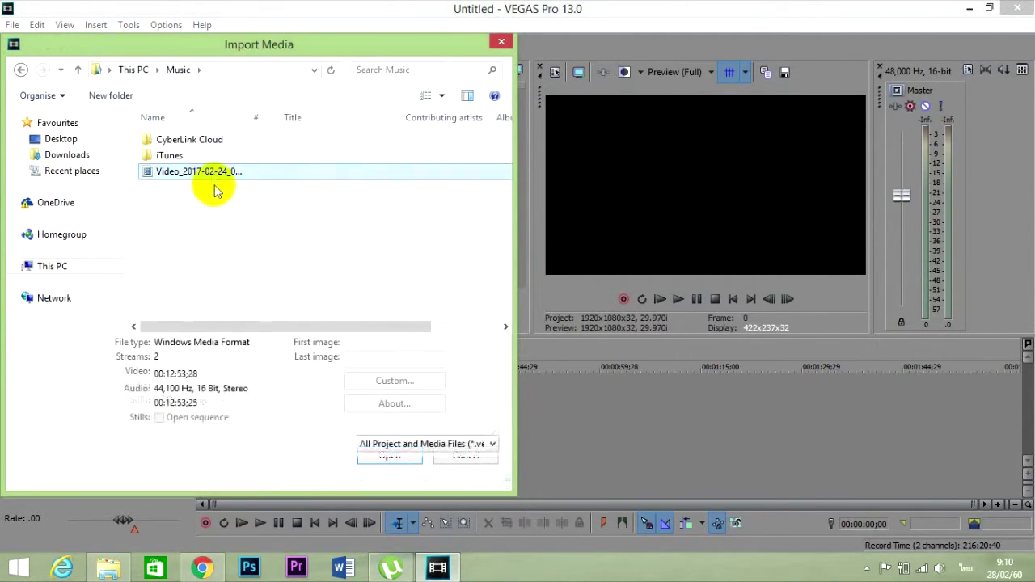
pyautogui.click(370, 469)
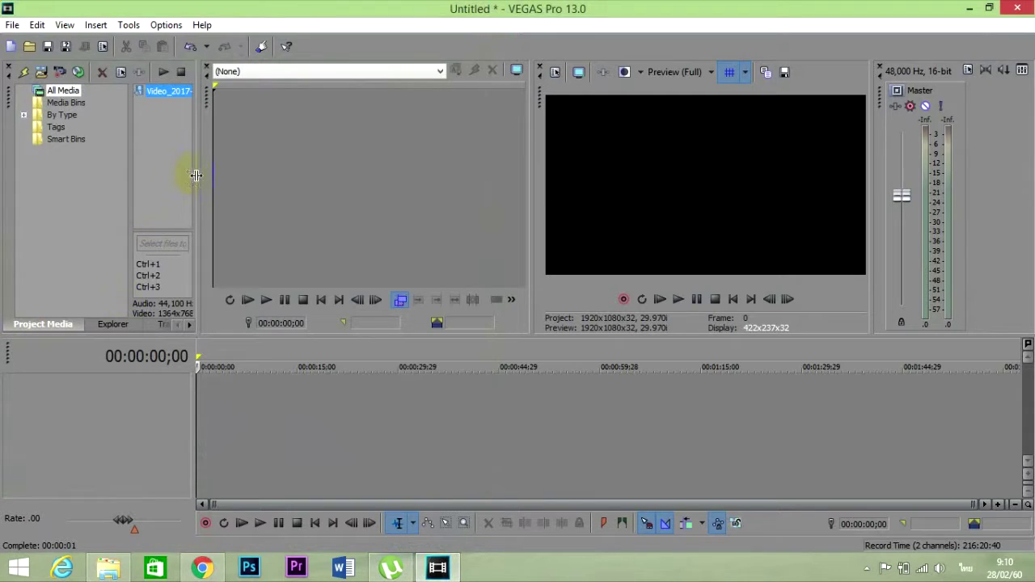
# Widen the project media area and place the imported video at the start of the empty timeline
pyautogui.moveTo(196, 176); pyautogui.dragTo(256, 185)
pyautogui.moveTo(157, 91); pyautogui.dragTo(207, 404)
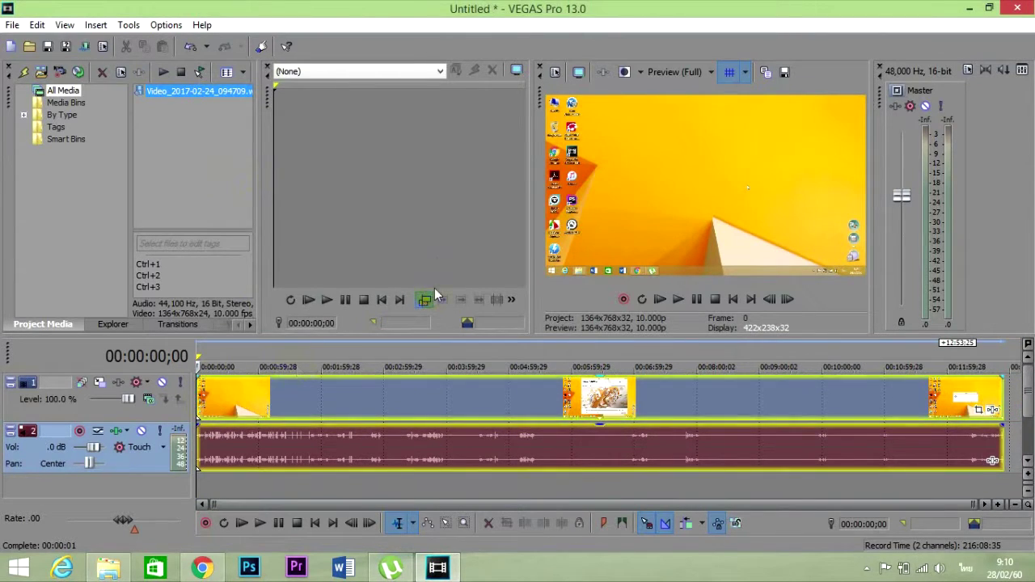
pyautogui.click(582, 221)
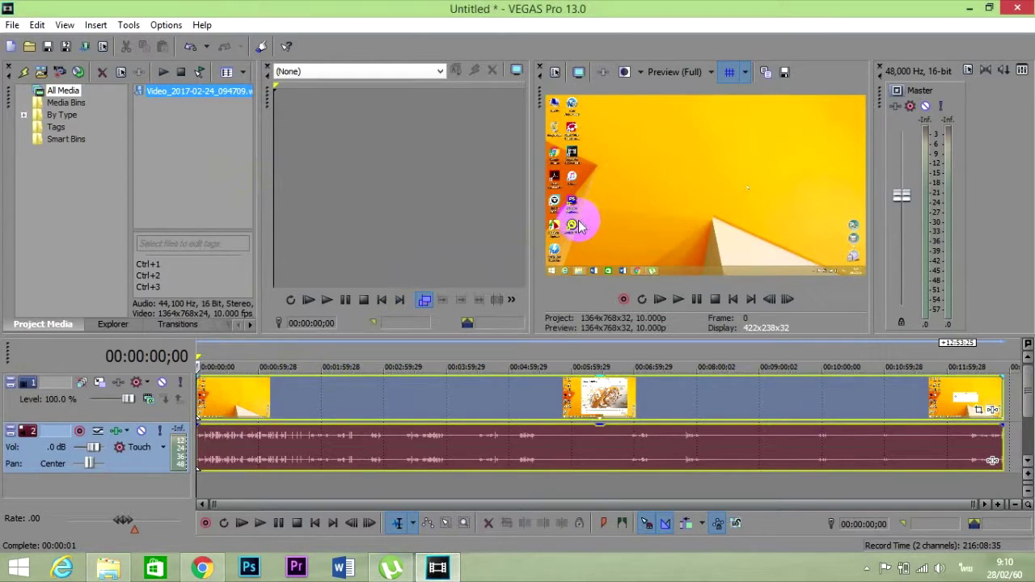
# Open a copy of the video's audio event in the external audio editor, Adobe Audition
pyautogui.click(427, 440)
pyautogui.click(276, 455)
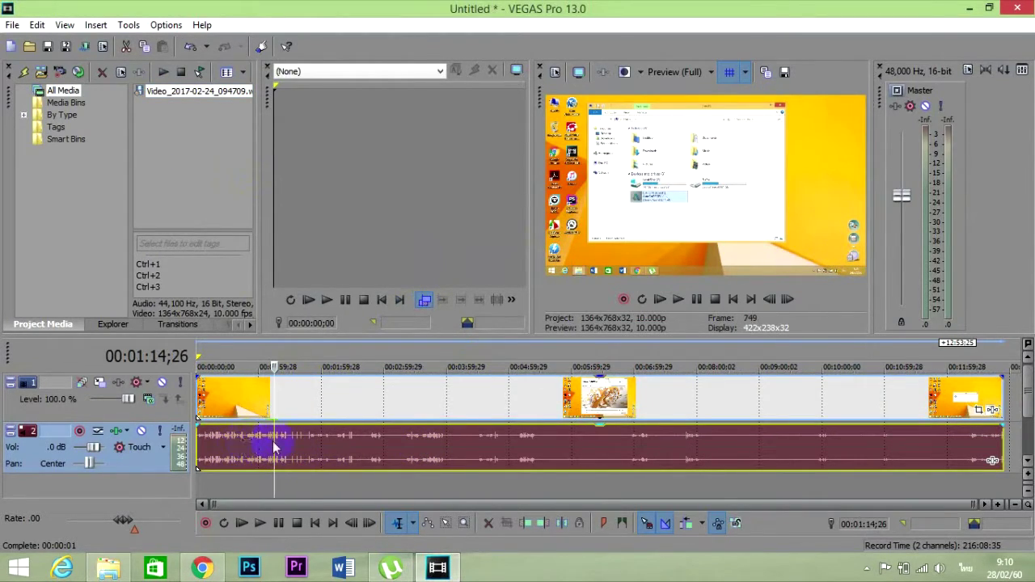
pyautogui.rightClick(306, 453)
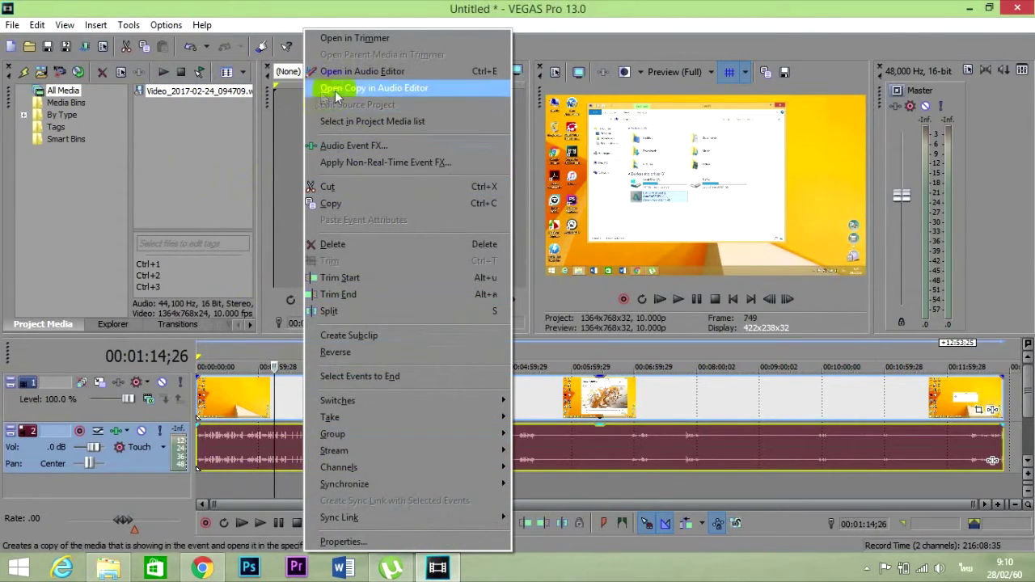
pyautogui.click(419, 91)
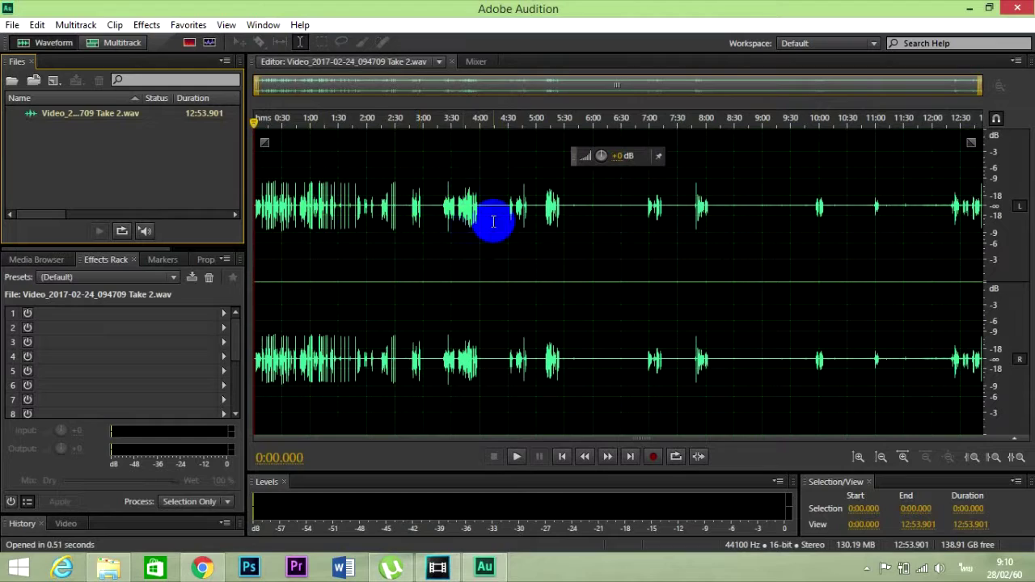
# Listen to a few seconds of the quiet section of the waveform starting at 5:30
pyautogui.click(564, 204)
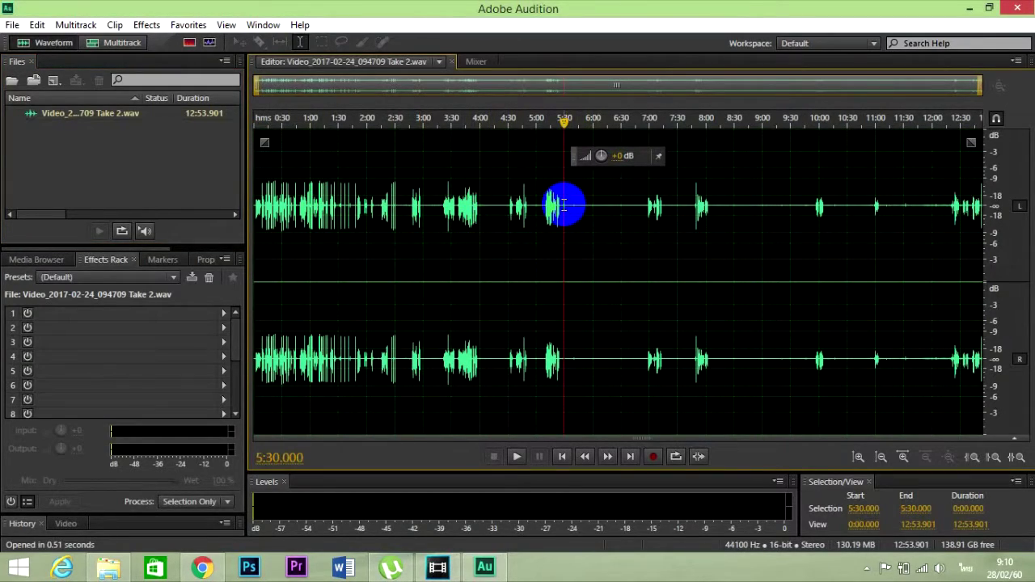
pyautogui.press('space')
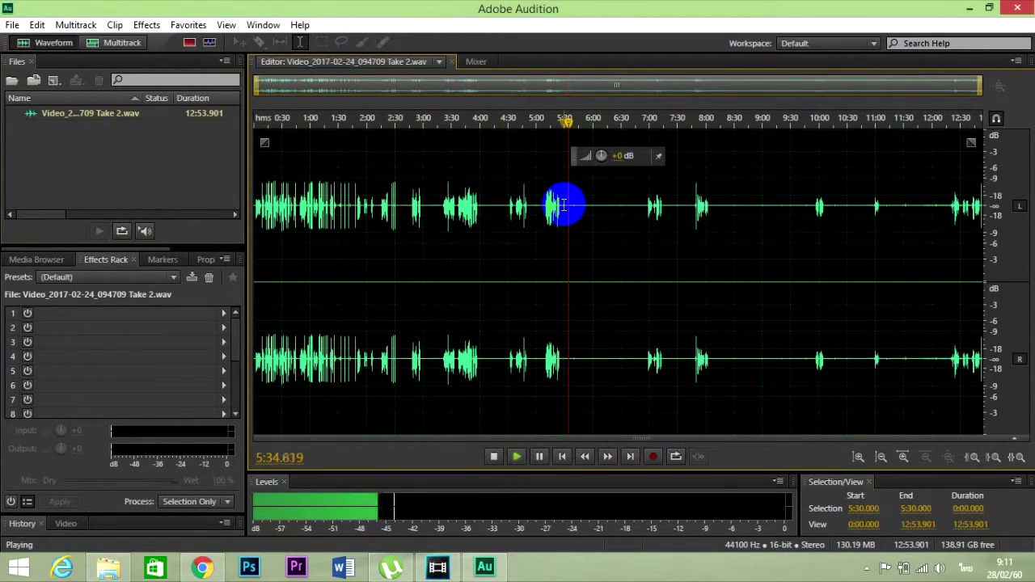
pyautogui.press('space')
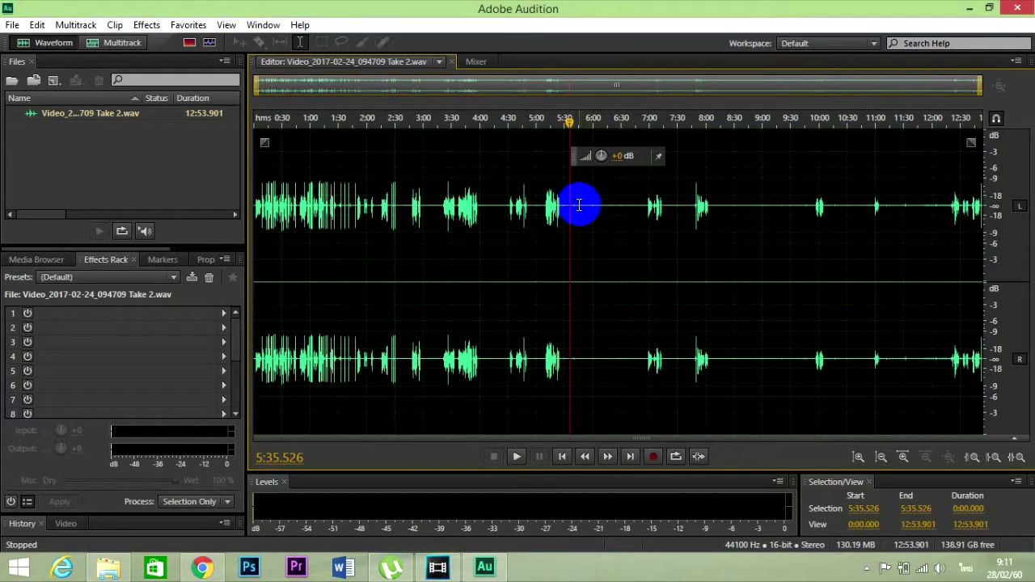
# Select the noise-only section from 5:30 to about 6:49 and capture its noise print in the Noise Reduction (process) effect
pyautogui.moveTo(568, 207); pyautogui.dragTo(639, 220)
pyautogui.click(145, 25)
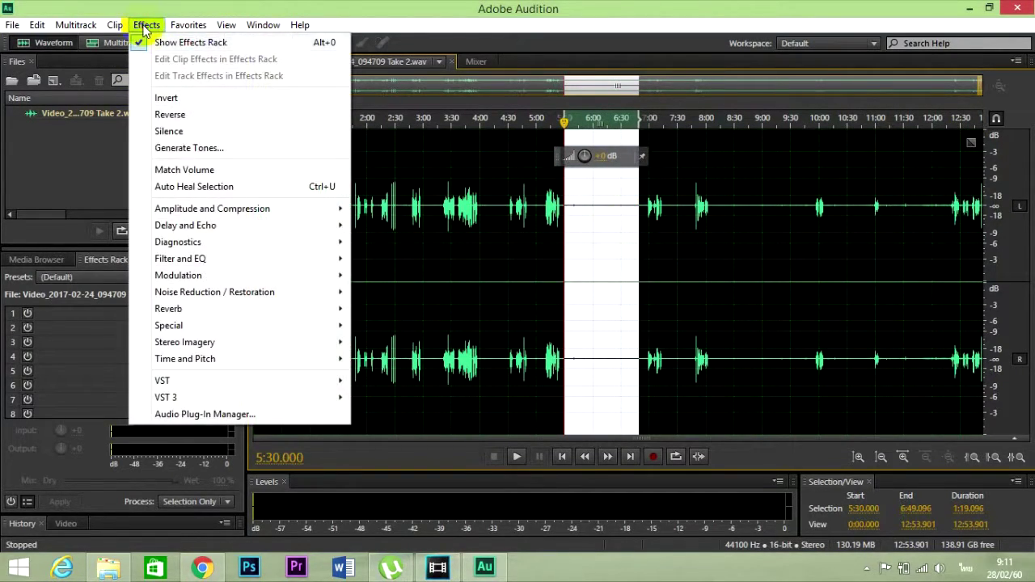
pyautogui.moveTo(306, 293)
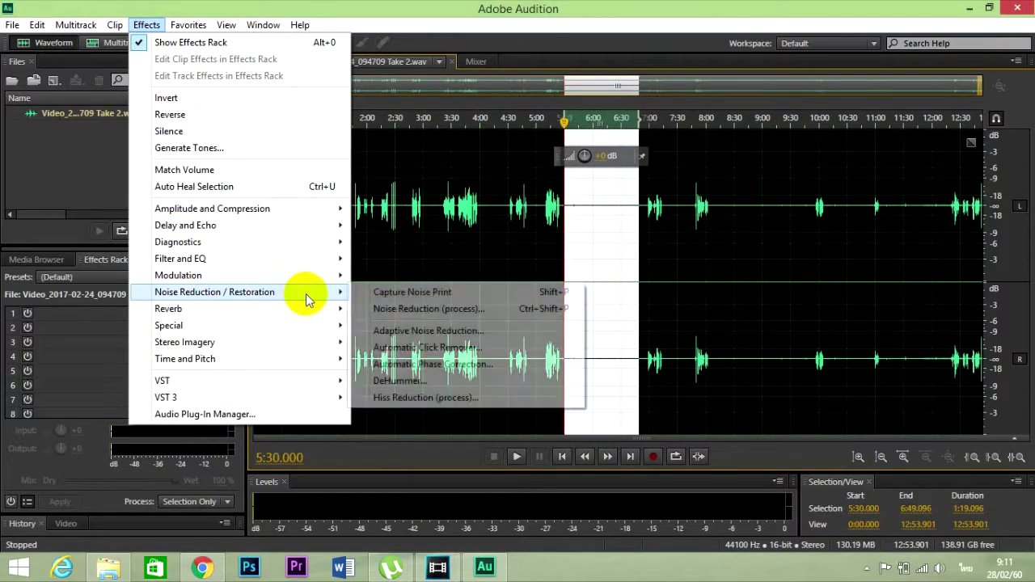
pyautogui.click(449, 313)
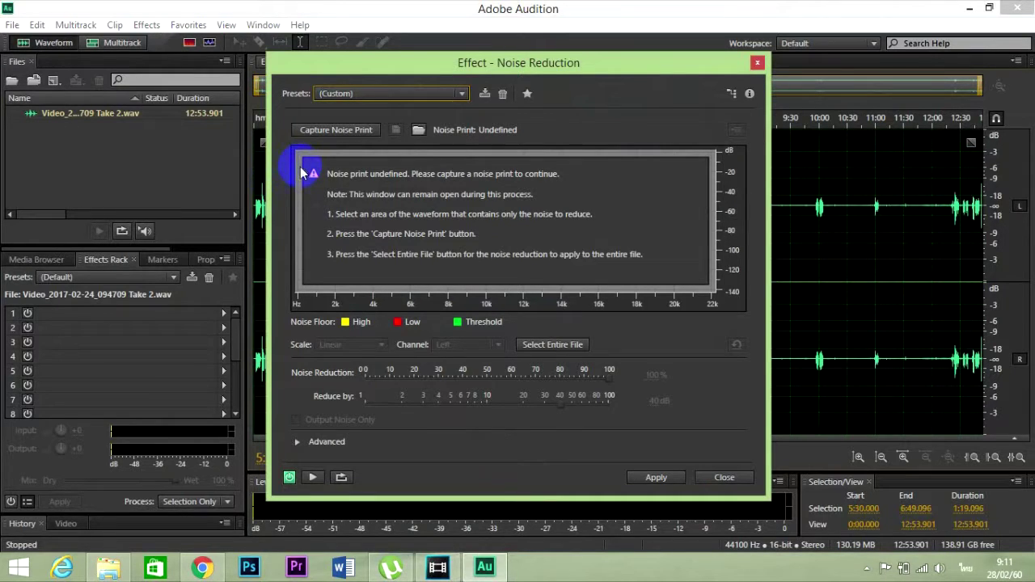
pyautogui.click(314, 132)
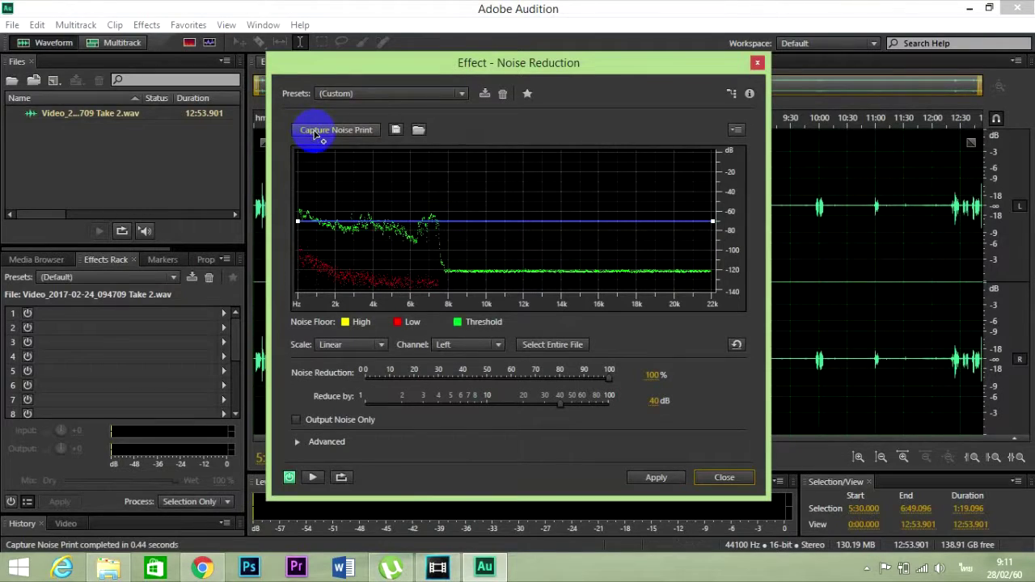
# Extend the selection to the entire file and apply the noise reduction to it
pyautogui.click(553, 345)
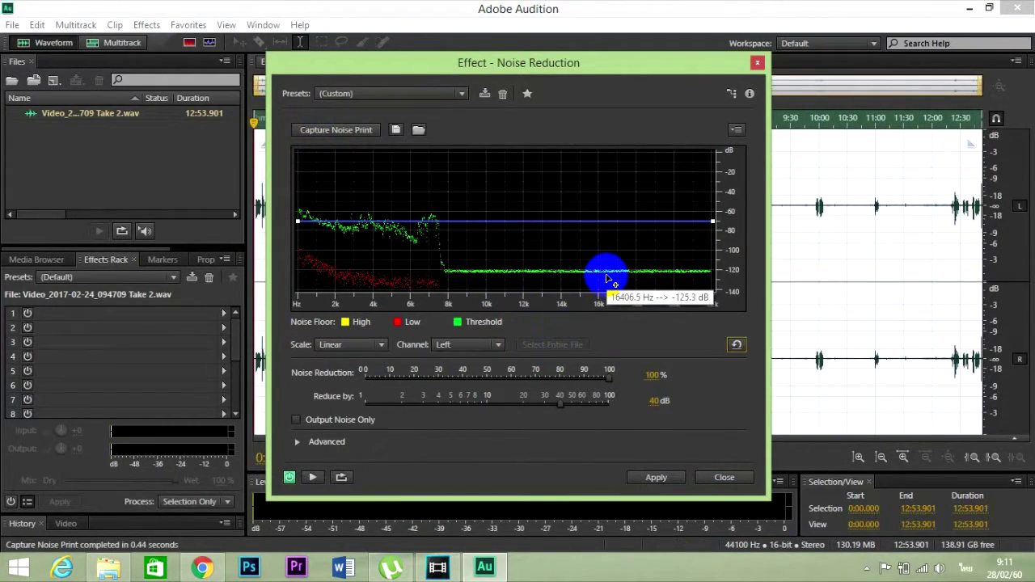
pyautogui.moveTo(551, 67); pyautogui.dragTo(373, 55)
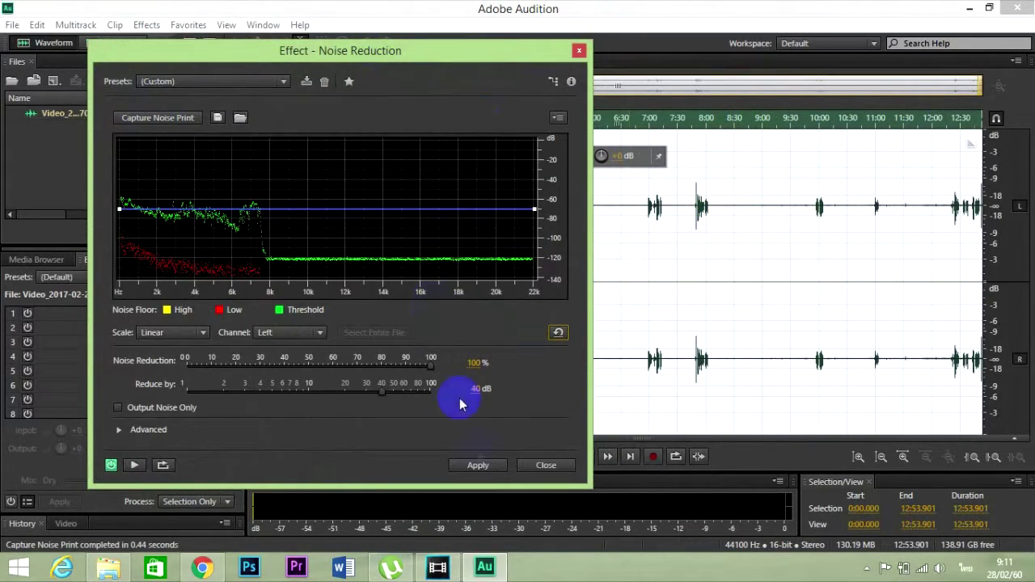
pyautogui.click(470, 464)
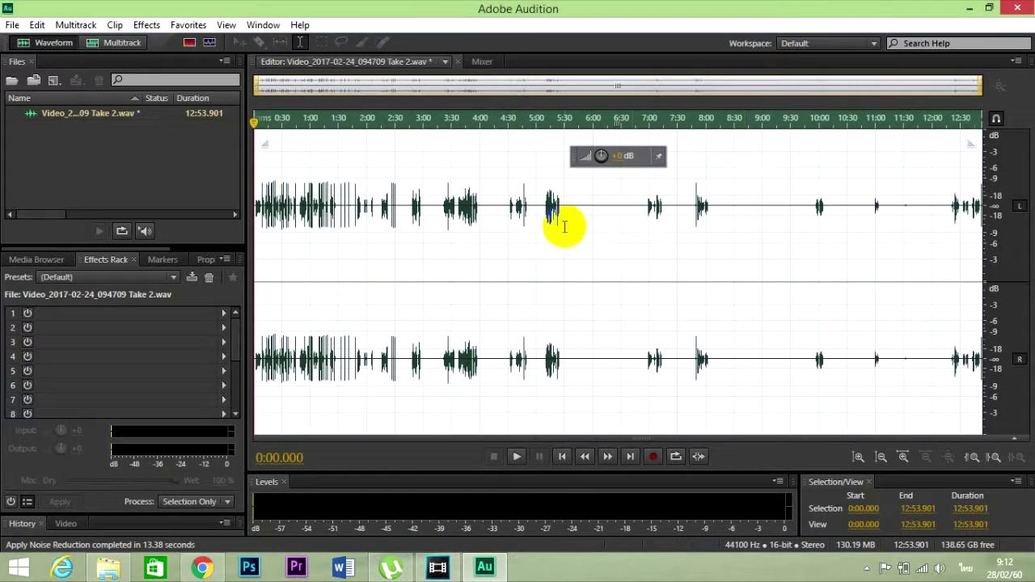
# Play a few seconds of the processed waveform's quiet section from 5:30 to check the noise removal
pyautogui.click(580, 213)
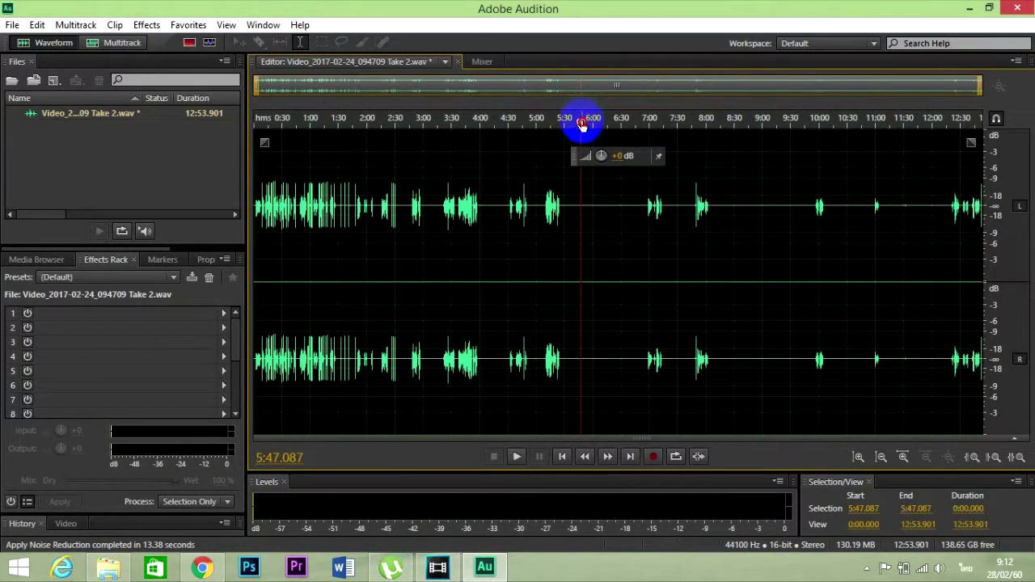
pyautogui.click(564, 125)
pyautogui.press('space')
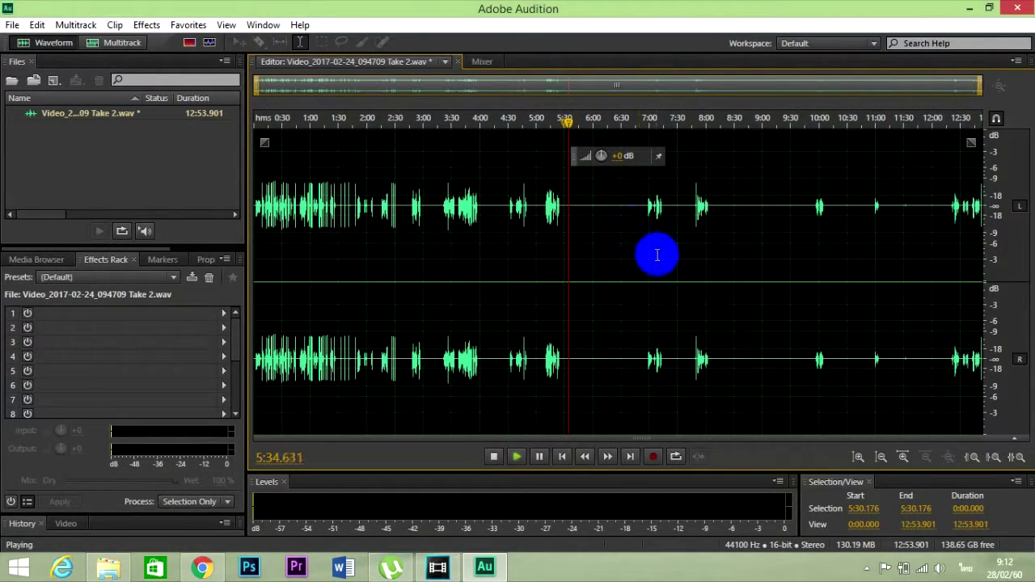
pyautogui.press('space')
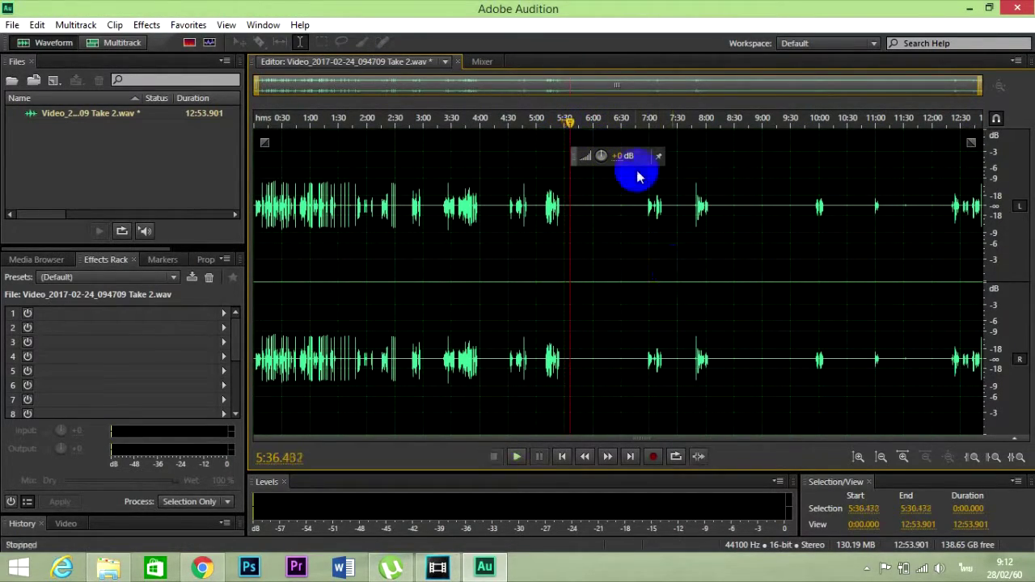
# Play the processed waveform's spoken section from about 2:10 to check the voice quality
pyautogui.click(377, 171)
pyautogui.press('space')
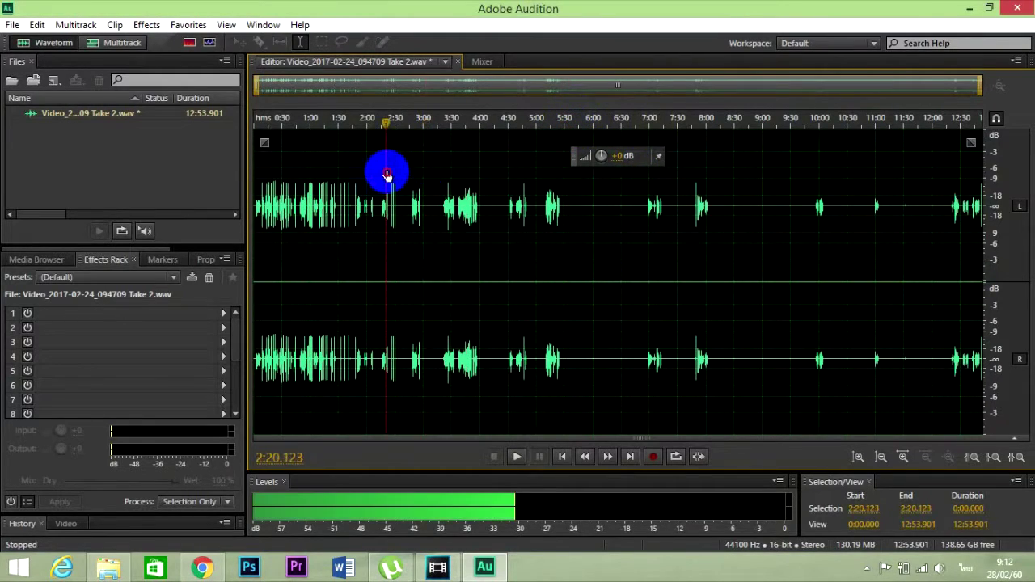
pyautogui.press('space')
pyautogui.press('space')
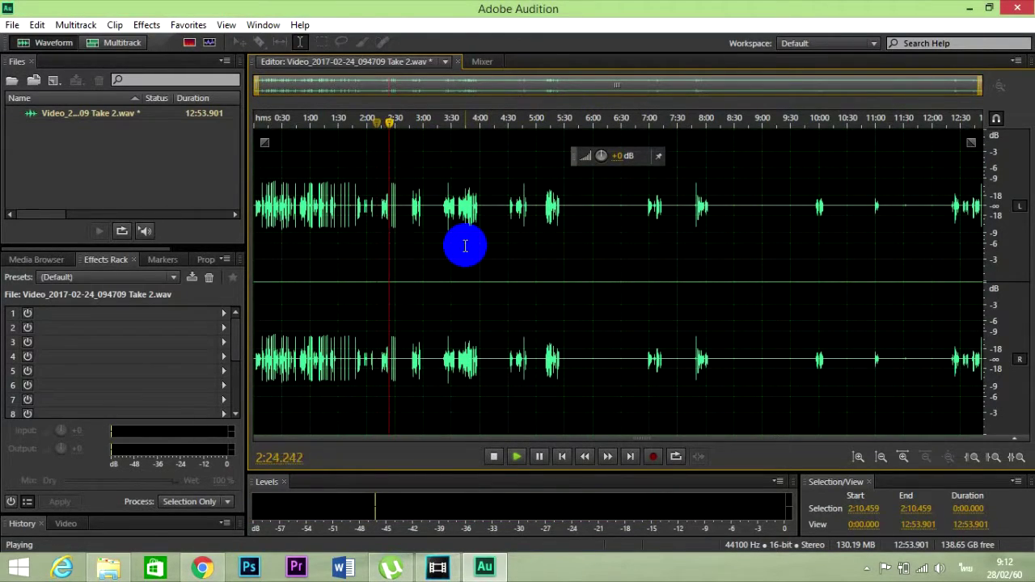
pyautogui.press('space')
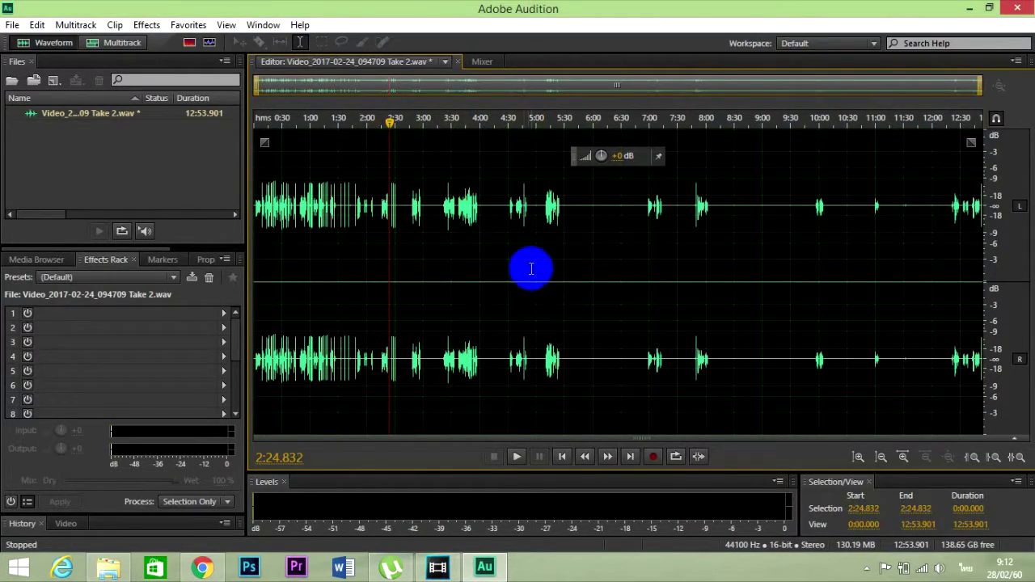
# Save the noise-reduced audio file and close Adobe Audition to return to Vegas Pro
pyautogui.click(13, 24)
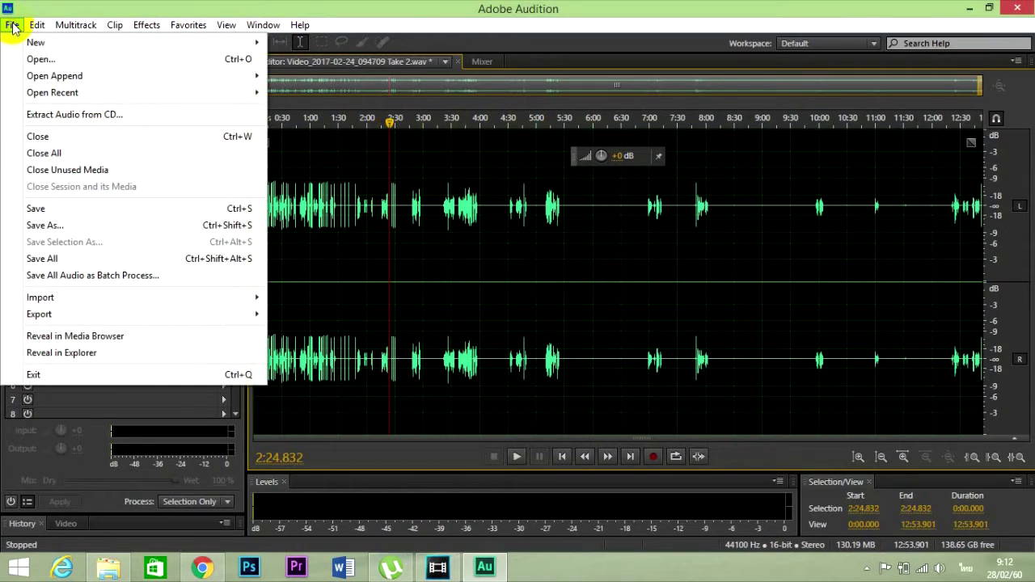
pyautogui.click(32, 208)
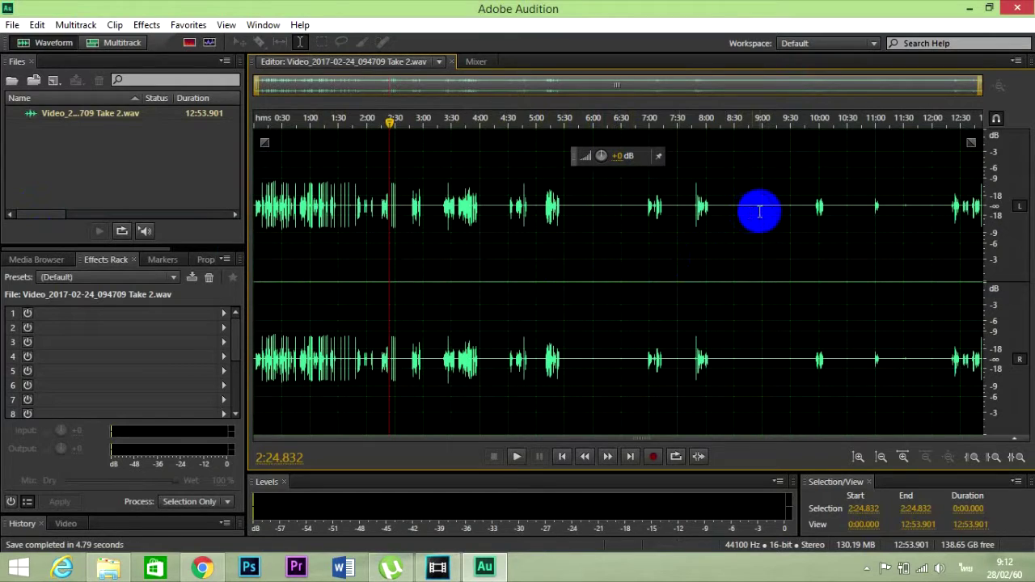
pyautogui.click(1011, 8)
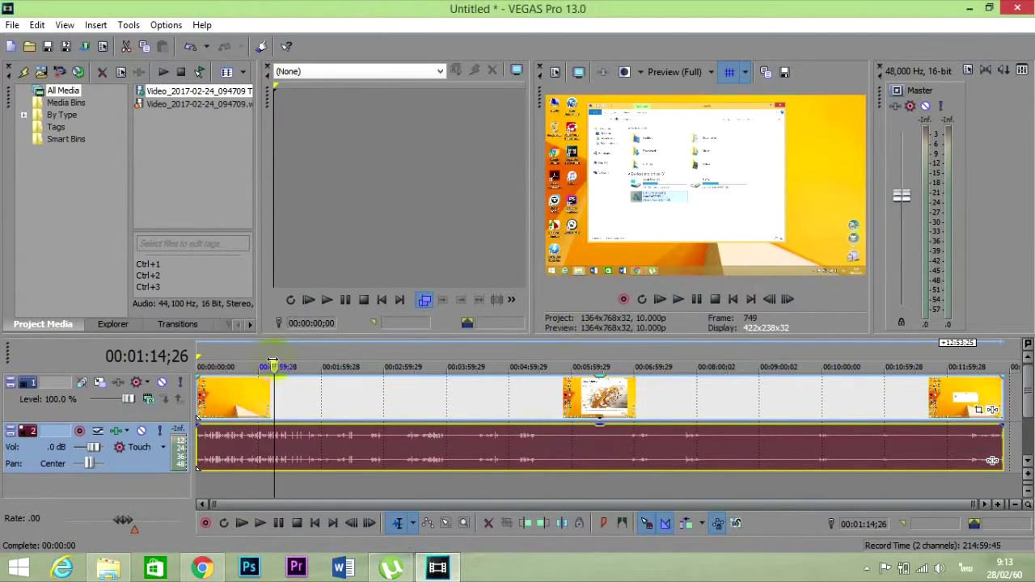
# Play the quiet section of the project timeline from about 5:28 to check the cleaned audio with the video
pyautogui.click(275, 369)
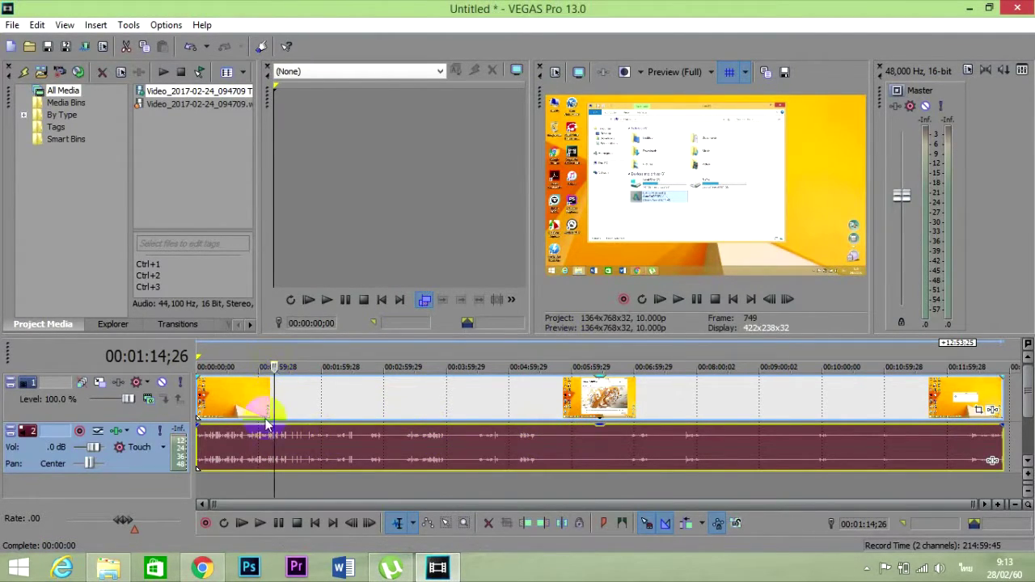
pyautogui.click(538, 435)
pyautogui.press('space')
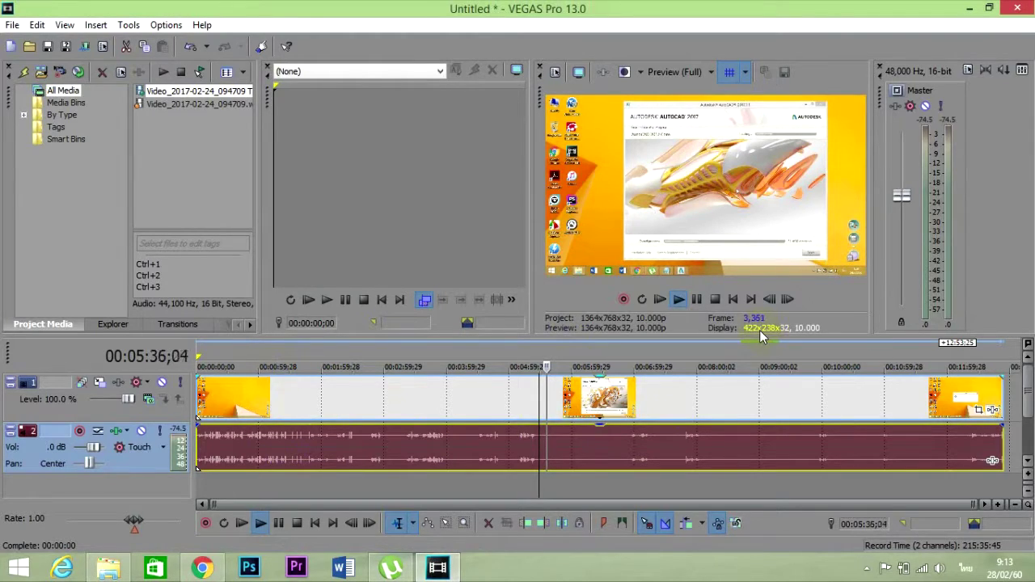
pyautogui.press('space')
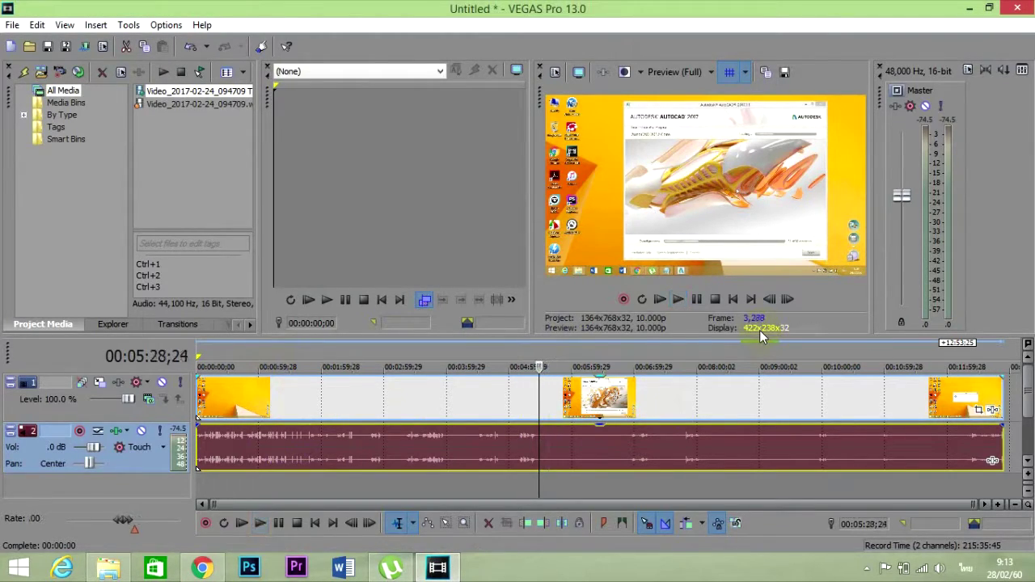